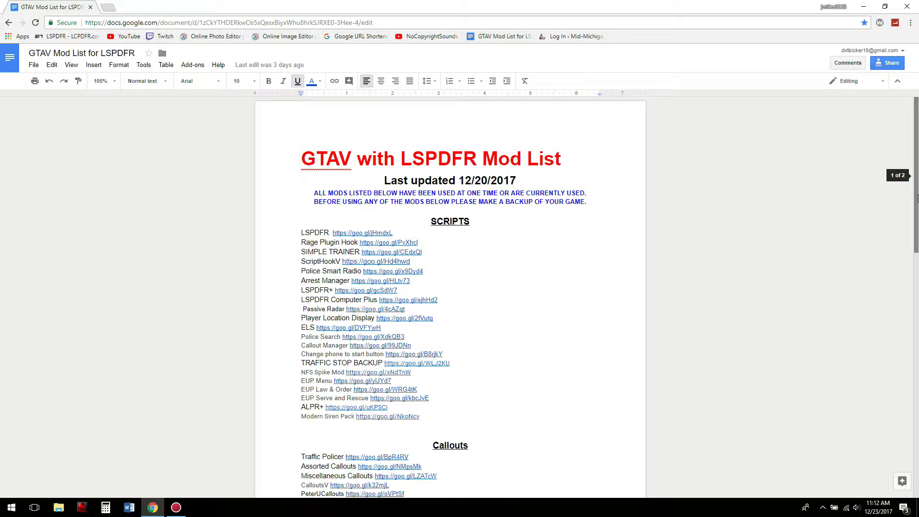
# - Scroll the mod list and open the SIMPLE TRAINER link in a new tab
pyautogui.moveTo(917, 199); pyautogui.dragTo(918, 396)
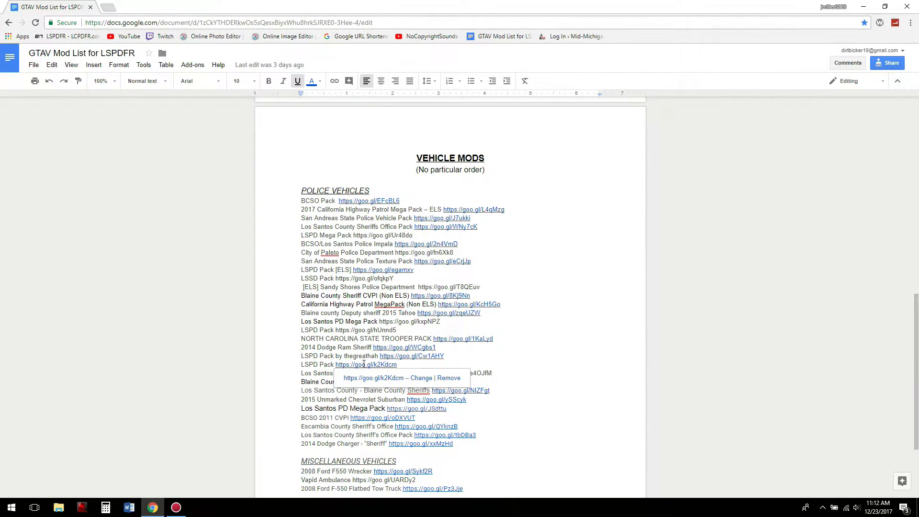
pyautogui.moveTo(303, 365); pyautogui.dragTo(397, 365)
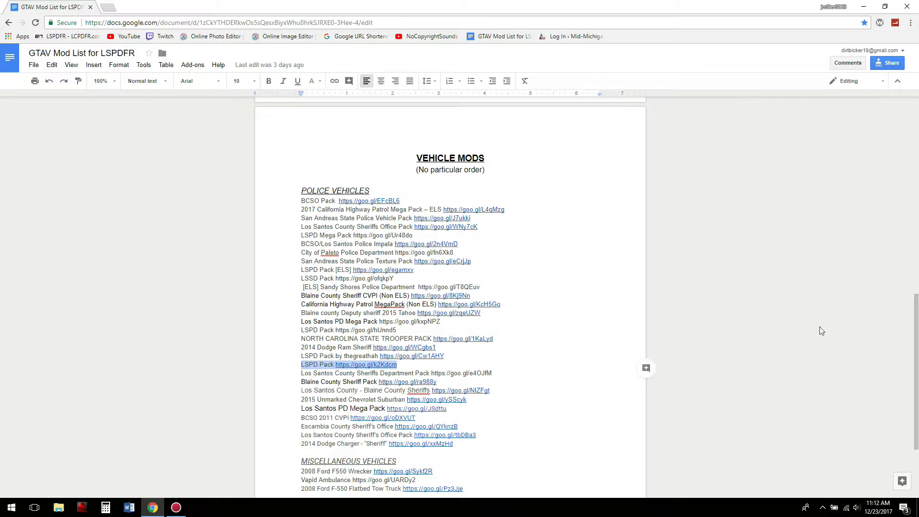
pyautogui.moveTo(917, 372); pyautogui.dragTo(857, 171)
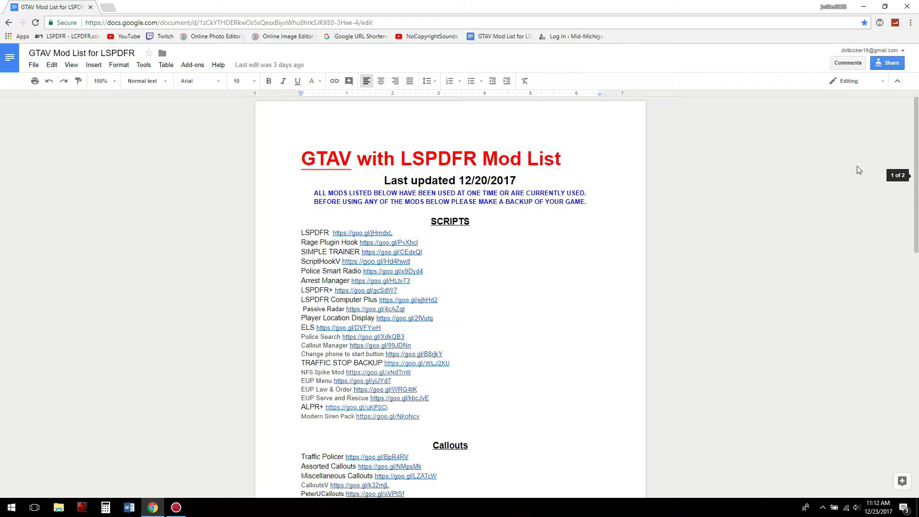
pyautogui.click(379, 253)
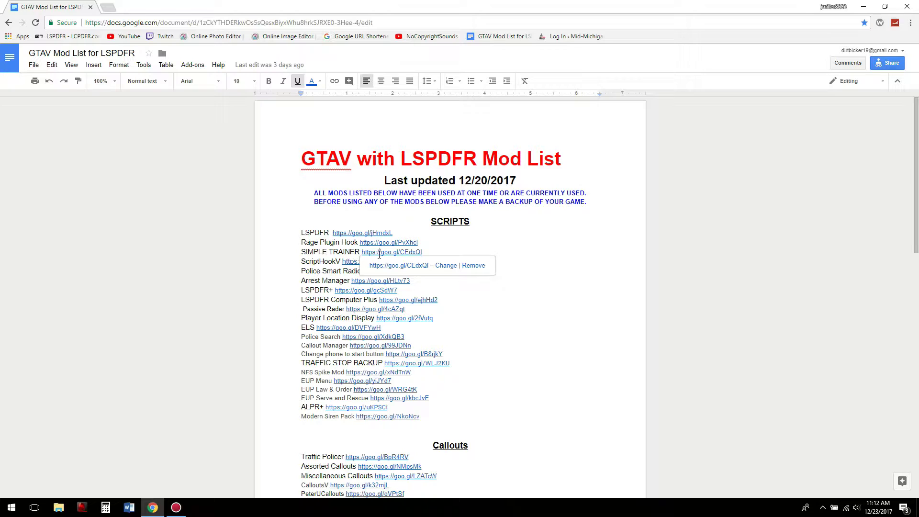
pyautogui.click(382, 261)
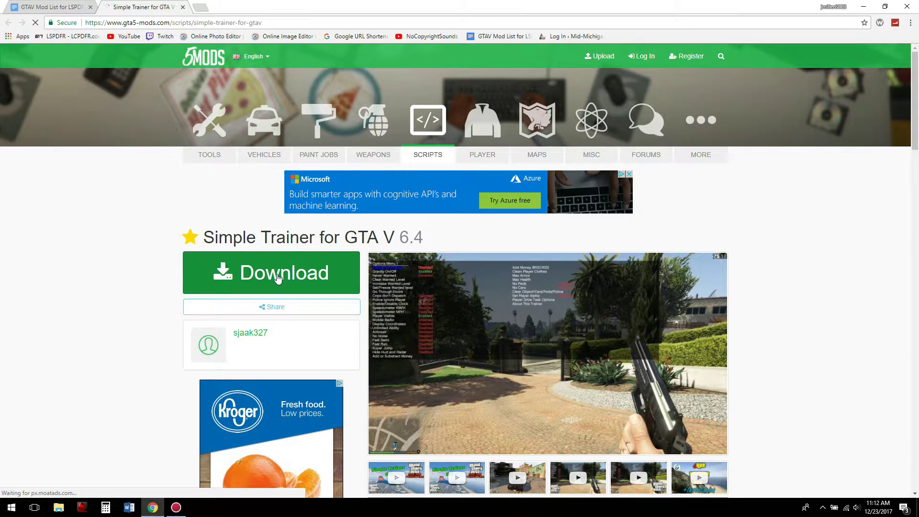
# - Download the Simple Trainer archive 342276-trainerv.rar from GTA5-Mods, then close that tab
pyautogui.click(278, 279)
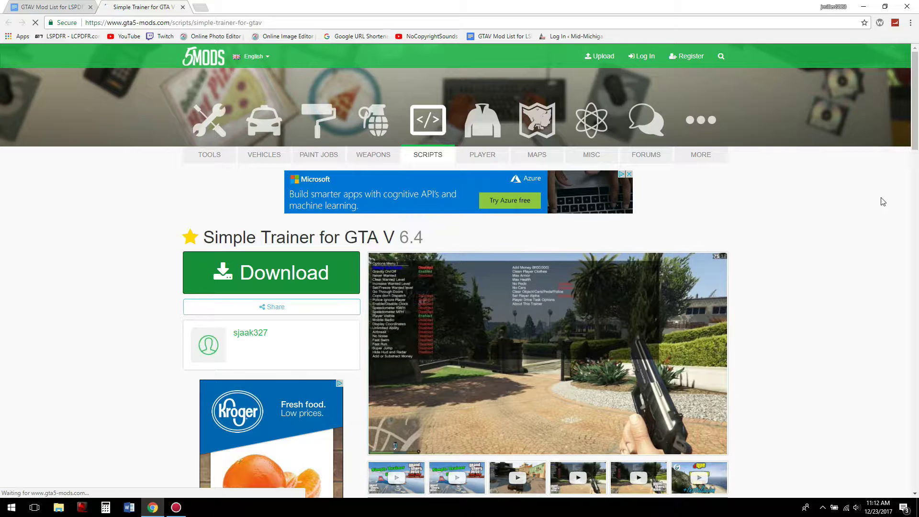
pyautogui.scroll(-1, 917, 158)
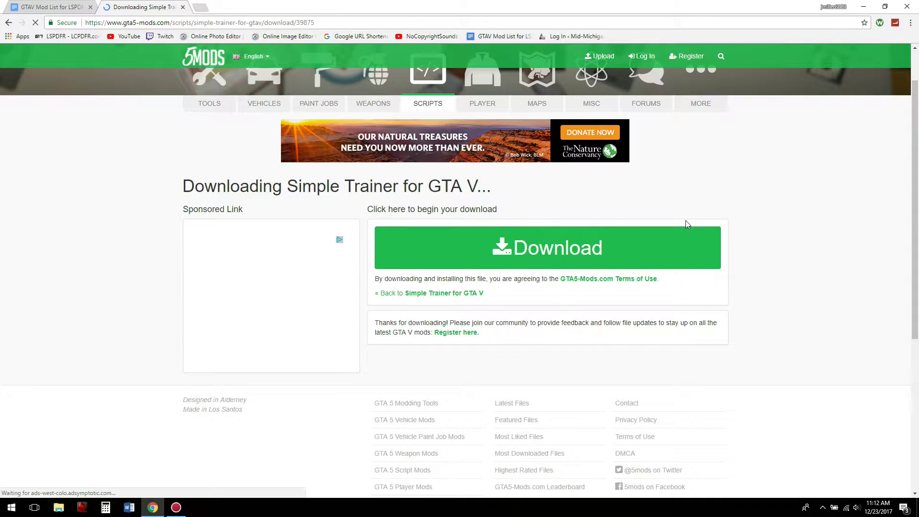
pyautogui.click(549, 238)
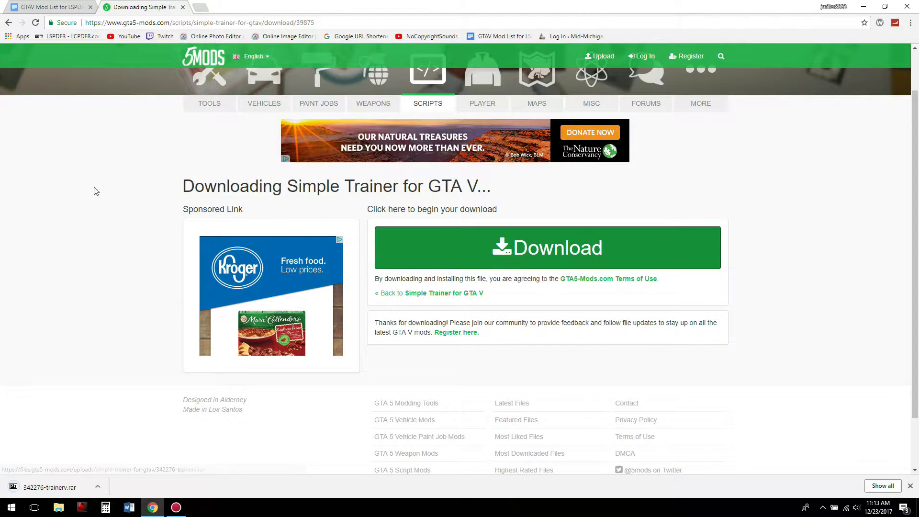
pyautogui.hotkey('ctrl', 'w')
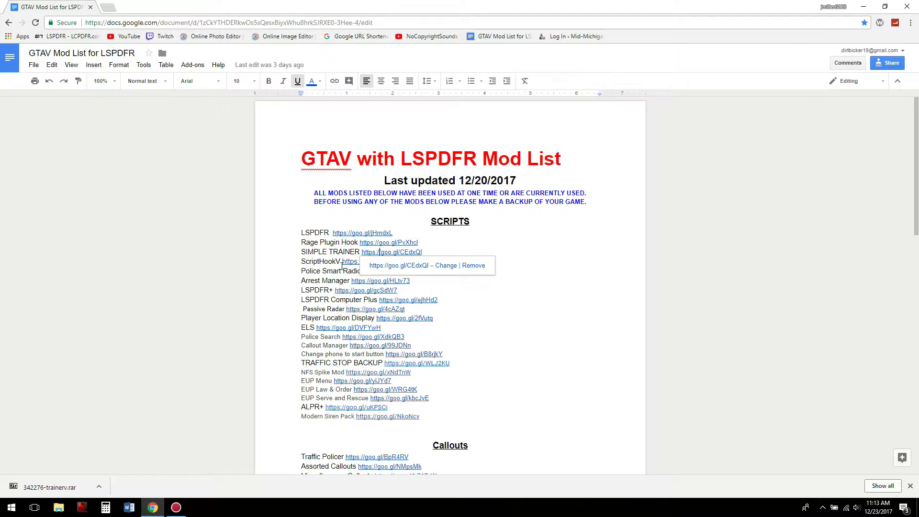
# - Open the ScriptHookV link from the mod list in a new tab
pyautogui.click(353, 263)
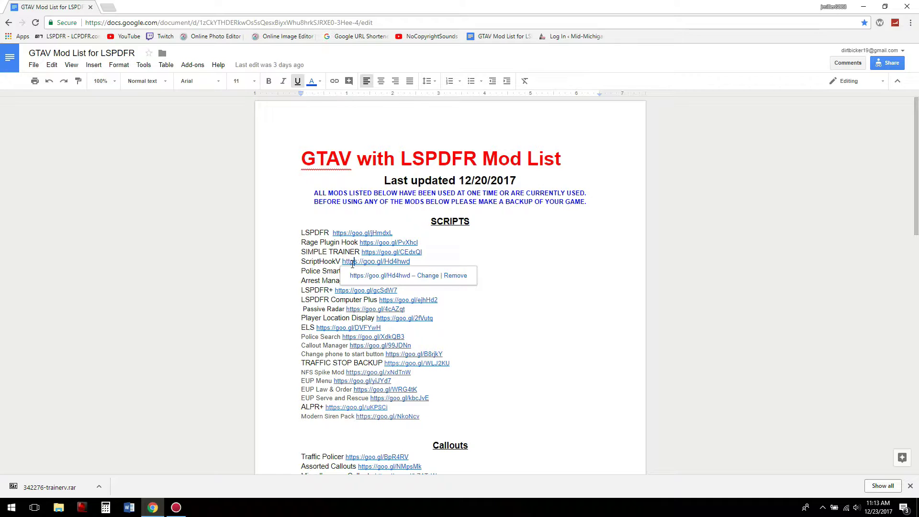
pyautogui.click(357, 275)
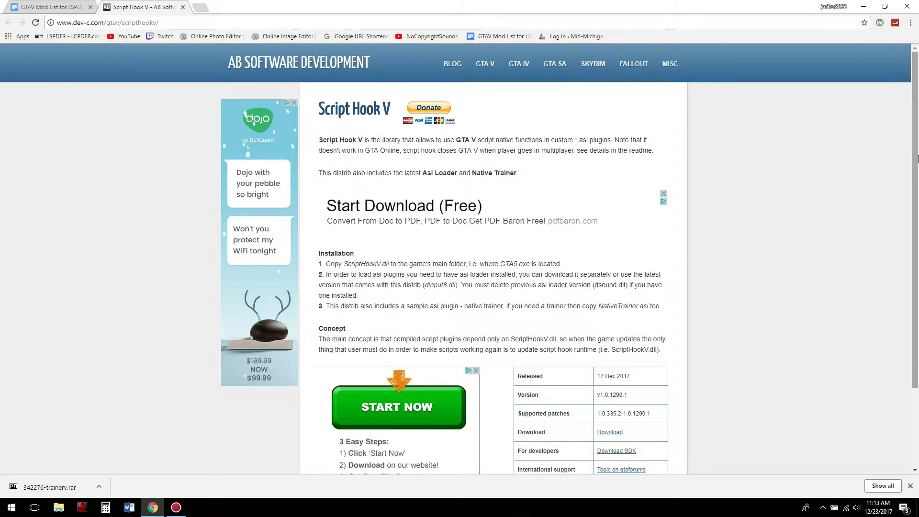
pyautogui.moveTo(917, 153); pyautogui.dragTo(918, 231)
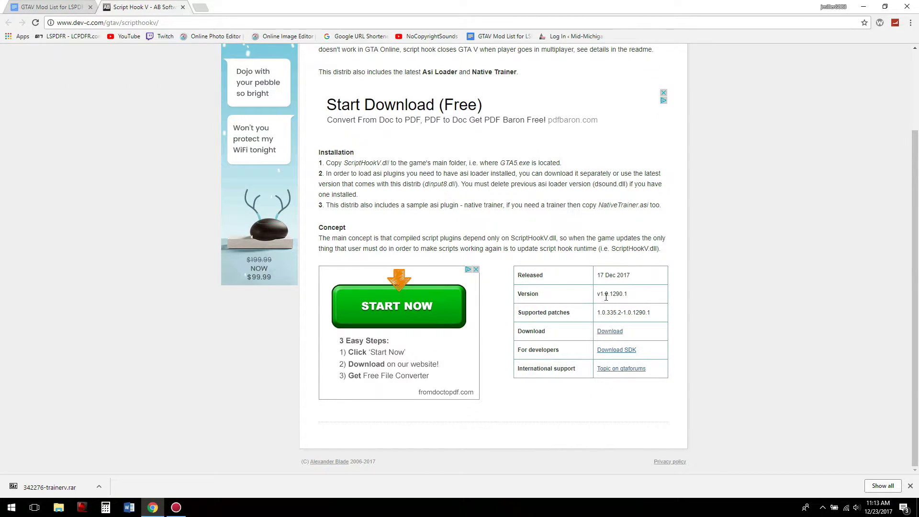
# - Download ScriptHookV_1.0.1290.1.zip from dev-c.com and return to the mod list
pyautogui.moveTo(613, 329); pyautogui.dragTo(631, 338)
pyautogui.click(642, 337)
pyautogui.click(607, 335)
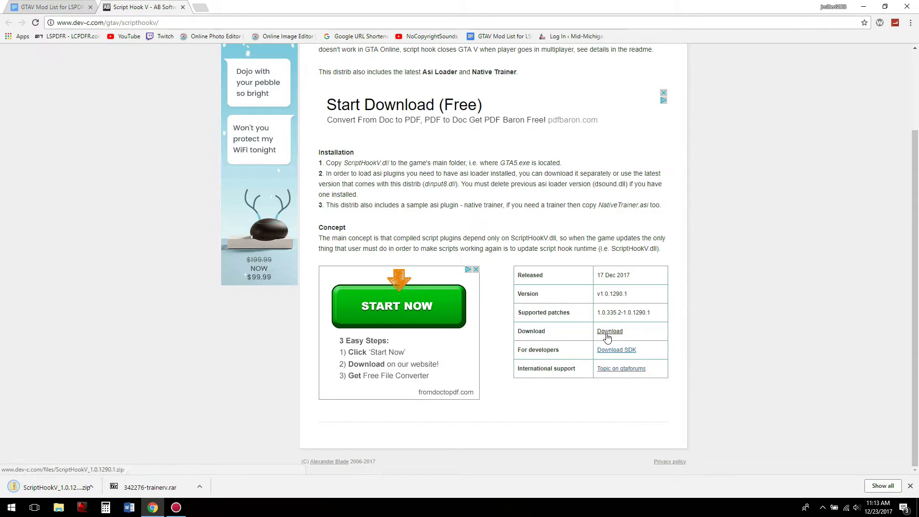
pyautogui.click(37, 8)
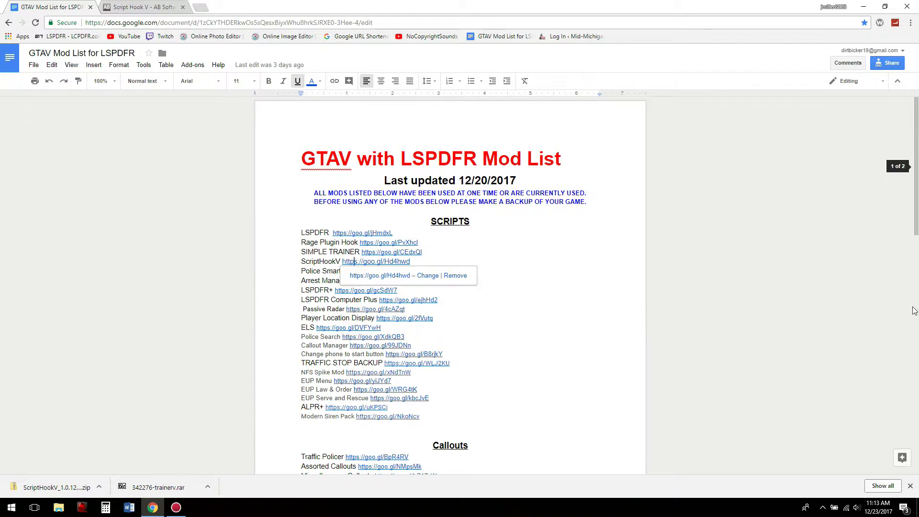
# - Open the RadienceV link in a new tab and close the Script Hook V page
pyautogui.scroll(-2, 914, 310)
pyautogui.moveTo(916, 262); pyautogui.dragTo(914, 479)
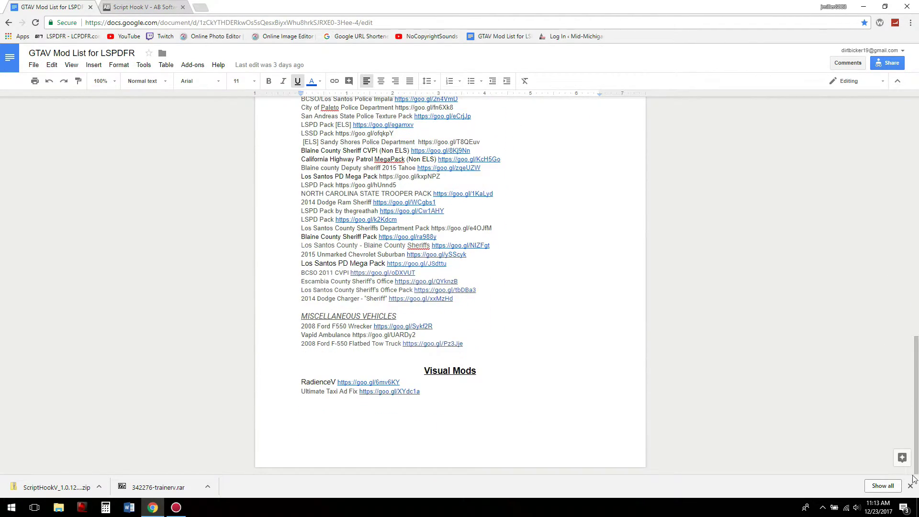
pyautogui.click(356, 382)
pyautogui.keyDown('ctrl'); pyautogui.click(357, 382); pyautogui.keyUp('ctrl')
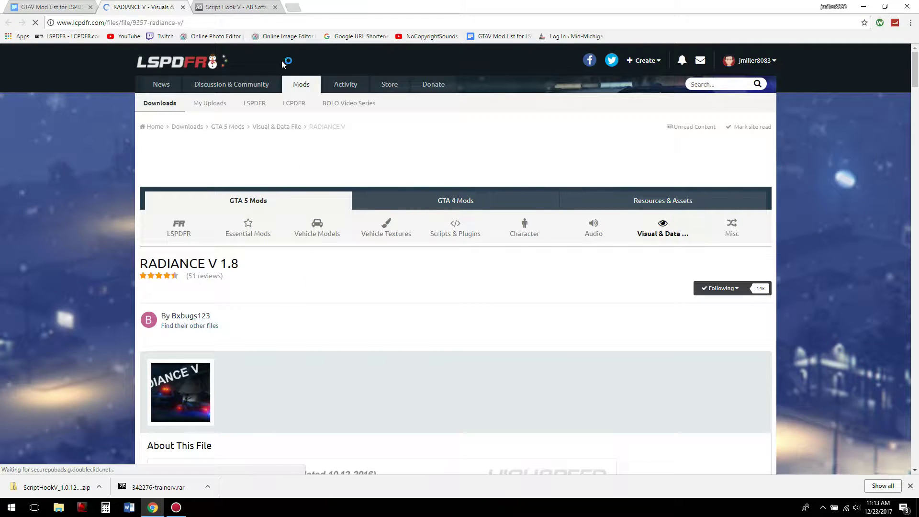
pyautogui.click(275, 7)
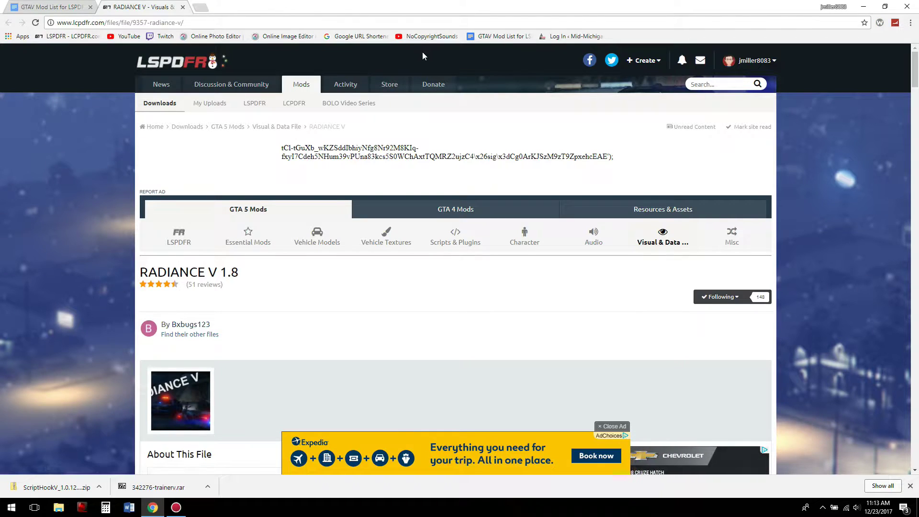
# - Download RADIANCE_V_v1.8.zip after passing the reCAPTCHA, then return to the mod list
pyautogui.moveTo(915, 78); pyautogui.dragTo(916, 116)
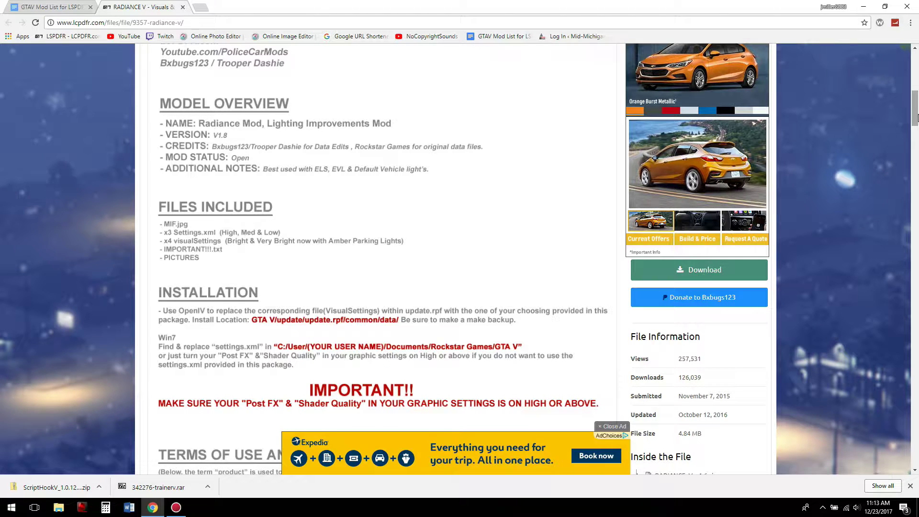
pyautogui.moveTo(602, 407); pyautogui.dragTo(537, 401)
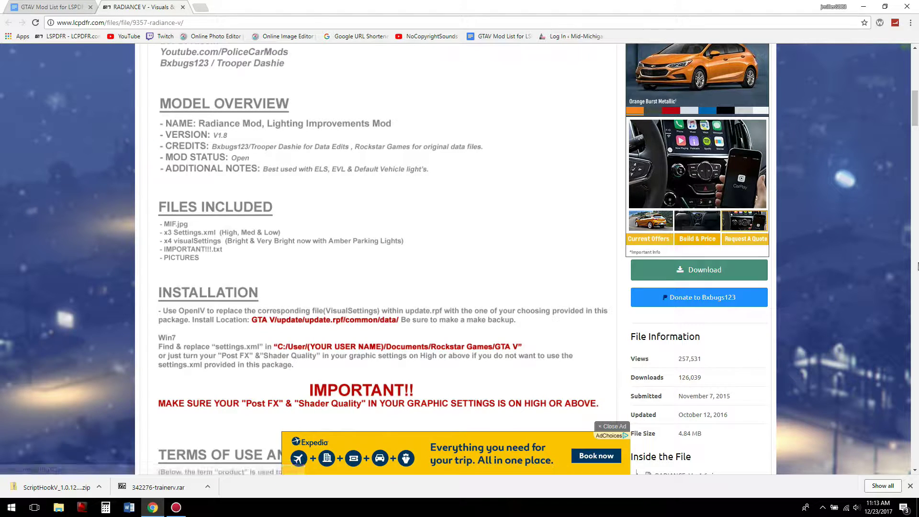
pyautogui.moveTo(917, 124); pyautogui.dragTo(917, 133)
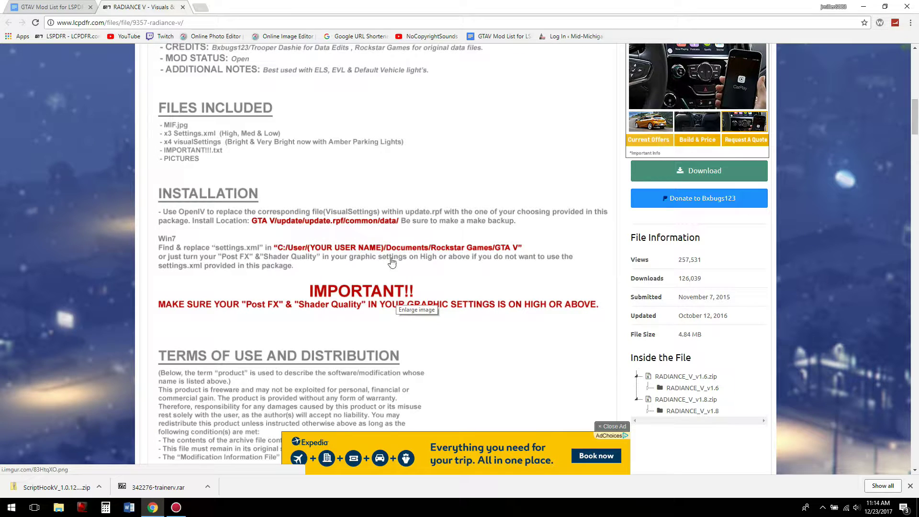
pyautogui.click(698, 179)
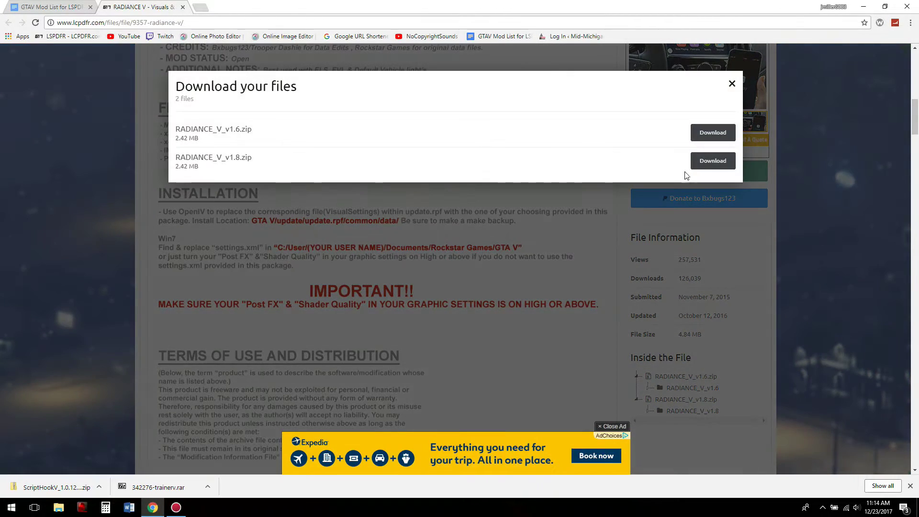
pyautogui.click(717, 161)
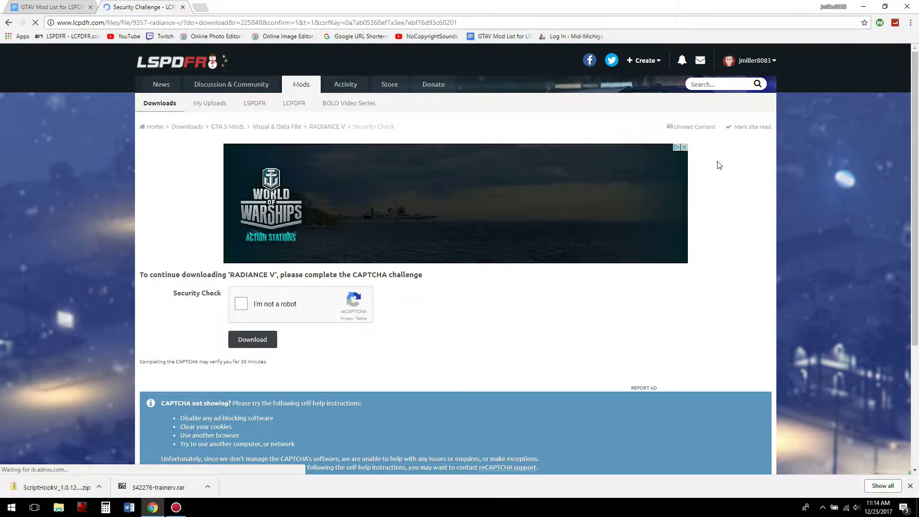
pyautogui.click(242, 304)
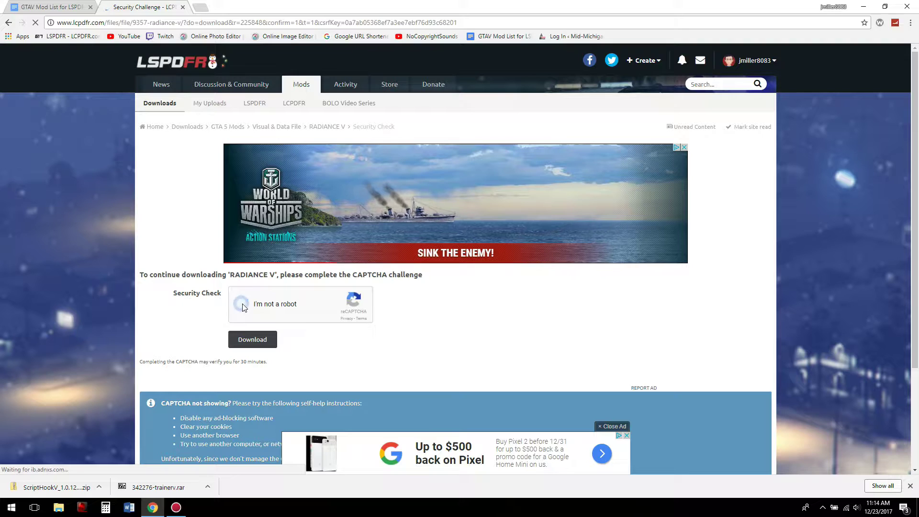
pyautogui.click(254, 341)
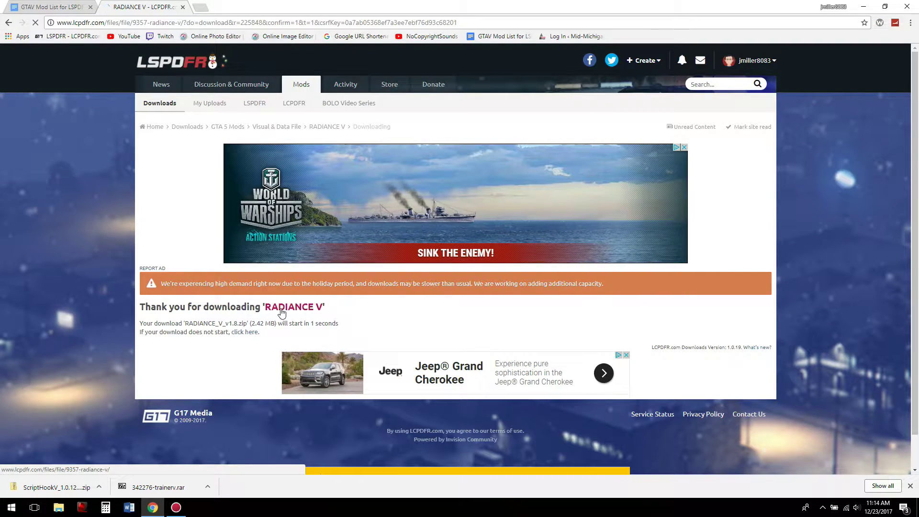
pyautogui.click(281, 309)
pyautogui.click(52, 7)
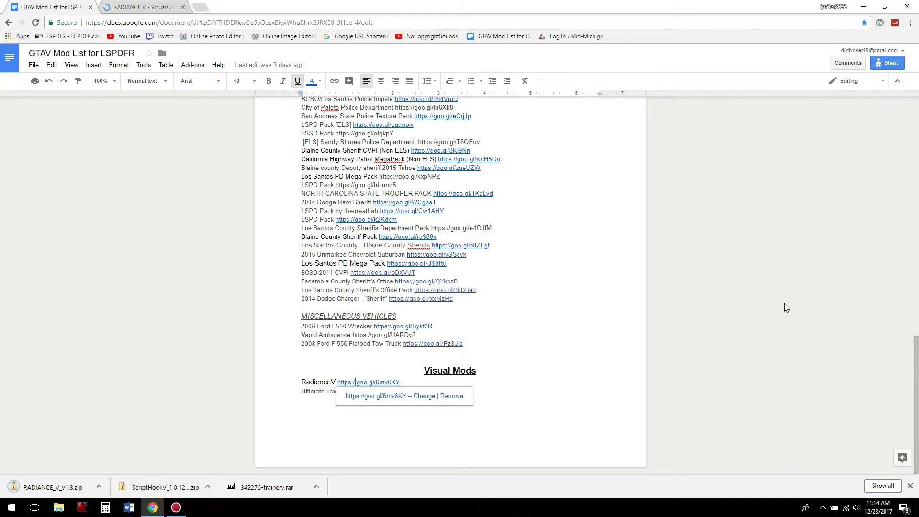
# - Open the ELS link from the mod list in a new tab
pyautogui.moveTo(917, 368); pyautogui.dragTo(917, 164)
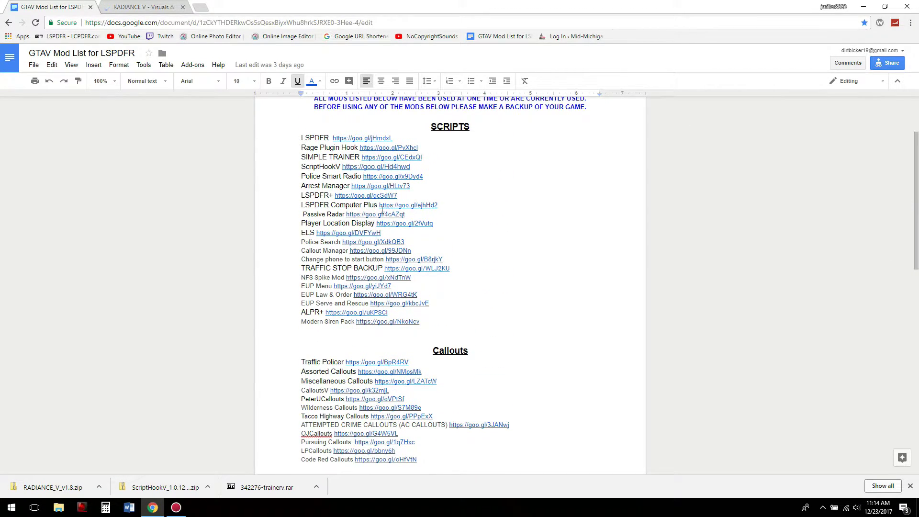
pyautogui.click(363, 233)
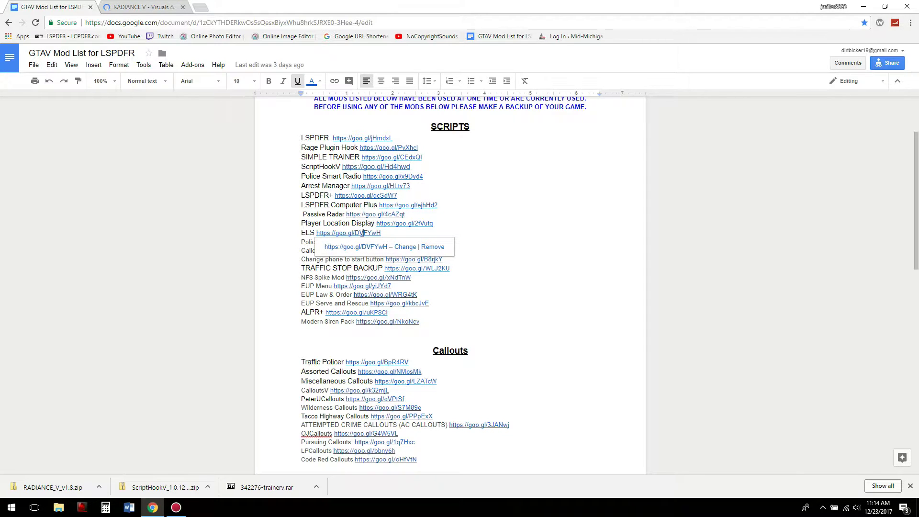
pyautogui.click(356, 246)
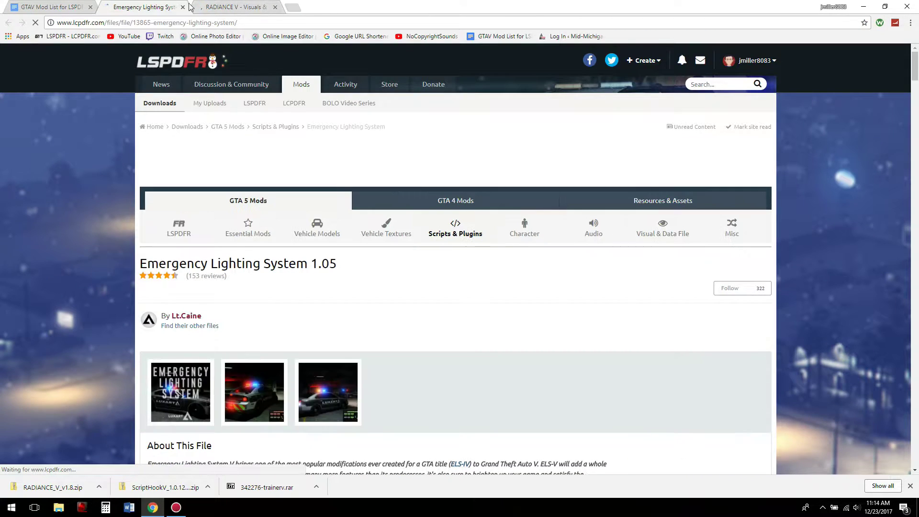
# - Download ELS V1.05.rar and close the Emergency Lighting System tab
pyautogui.moveTo(915, 79); pyautogui.dragTo(915, 99)
pyautogui.click(702, 242)
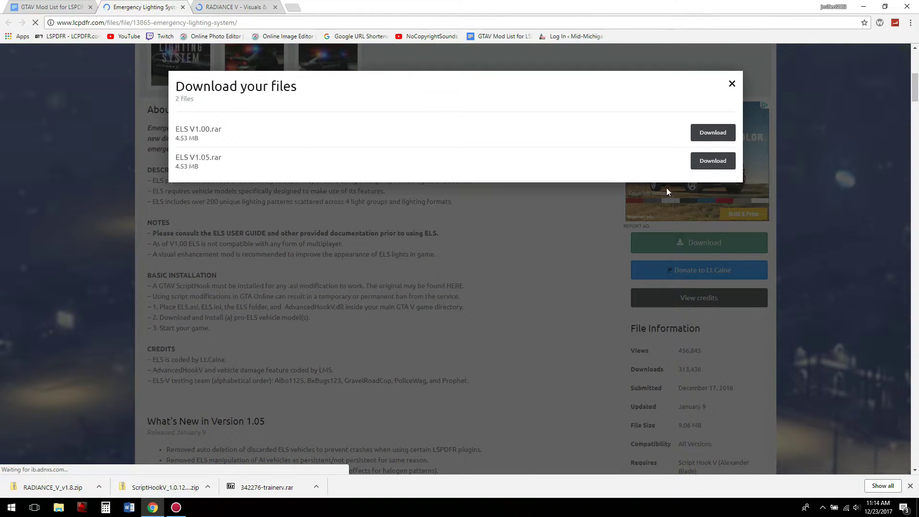
pyautogui.click(695, 163)
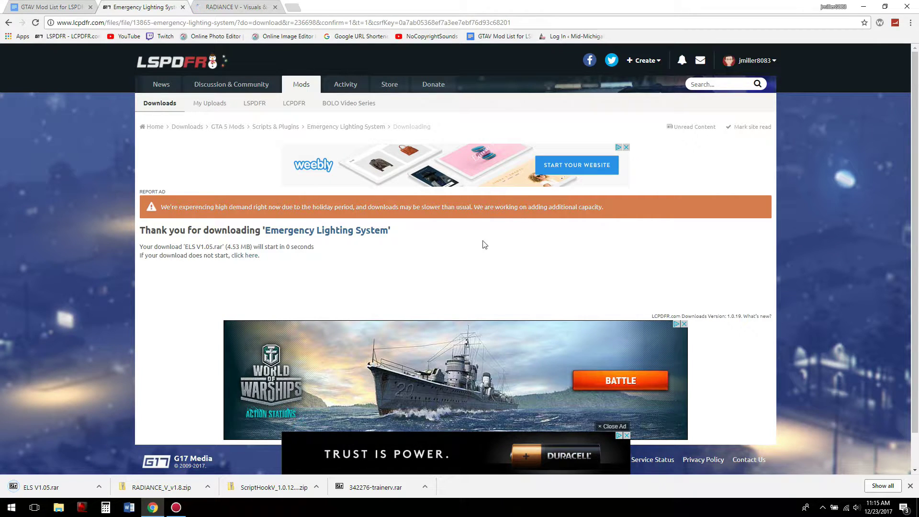
pyautogui.click(182, 7)
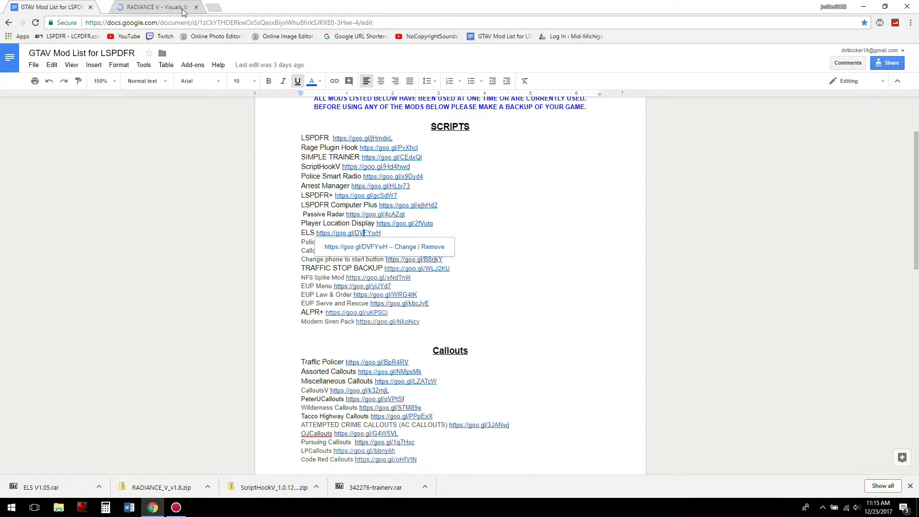
# - Close the GTAV Mod List tab and open the downloaded ScriptHookV_1.0.1290.1.zip
pyautogui.click(90, 7)
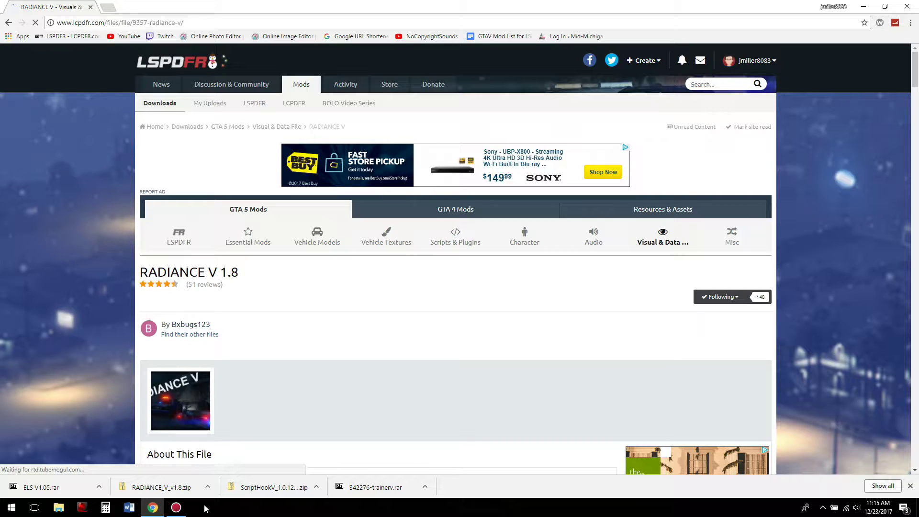
pyautogui.click(242, 489)
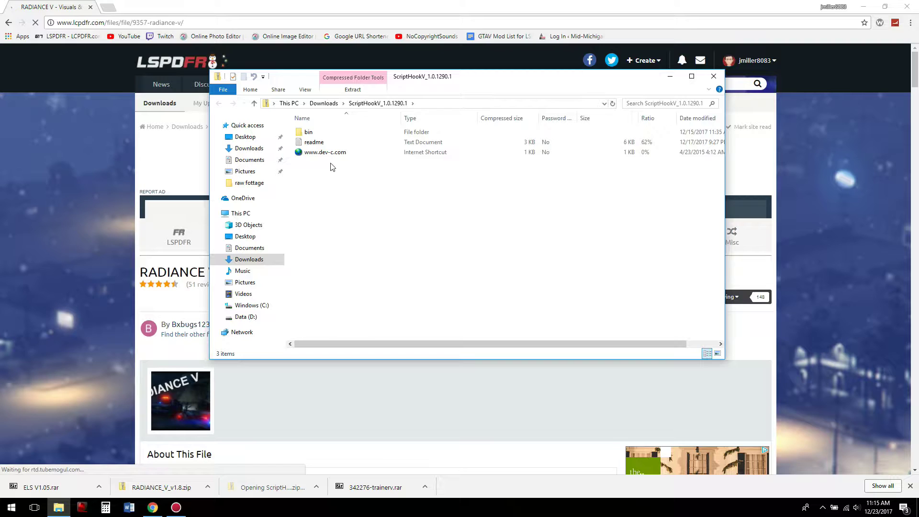
# - Open the ScriptHookV readme in Notepad and highlight its three Installation steps
pyautogui.doubleClick(319, 144)
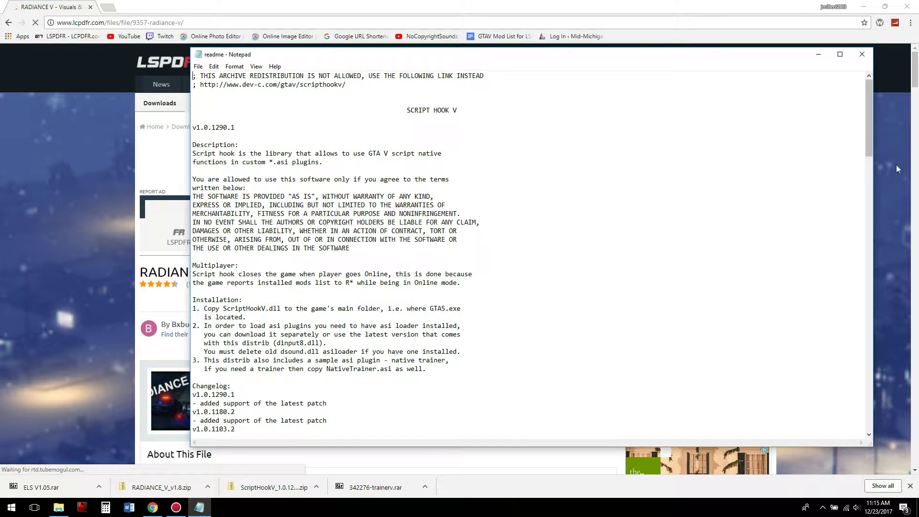
pyautogui.moveTo(871, 136); pyautogui.dragTo(872, 146)
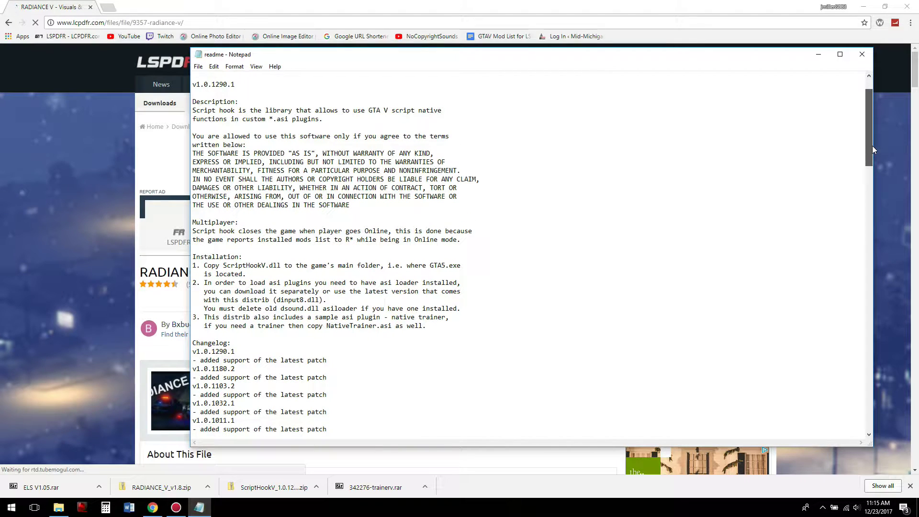
pyautogui.moveTo(873, 145); pyautogui.dragTo(877, 168)
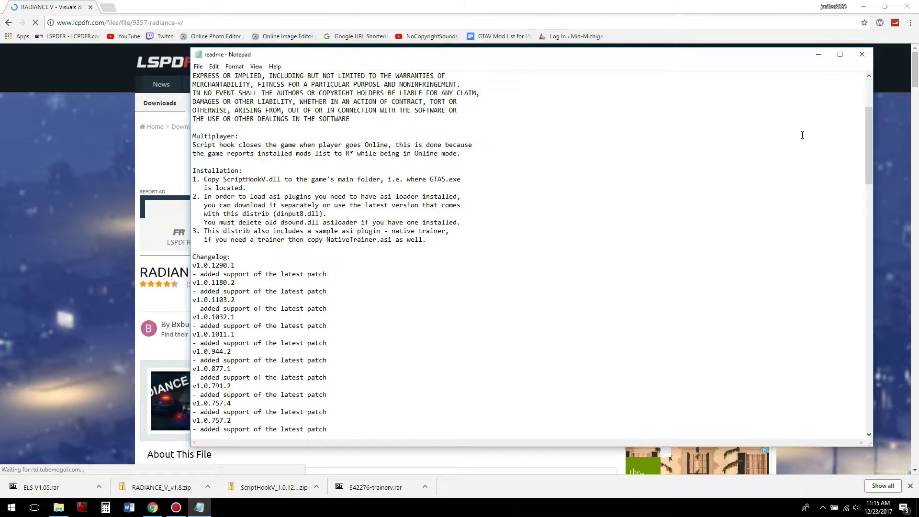
pyautogui.moveTo(870, 144); pyautogui.dragTo(914, 154)
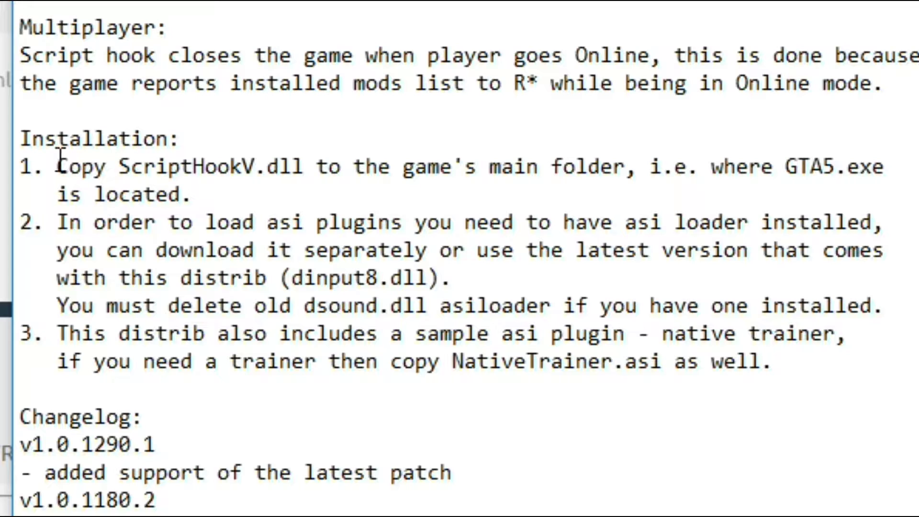
pyautogui.moveTo(204, 153); pyautogui.dragTo(246, 159)
pyautogui.moveTo(190, 188); pyautogui.dragTo(783, 366)
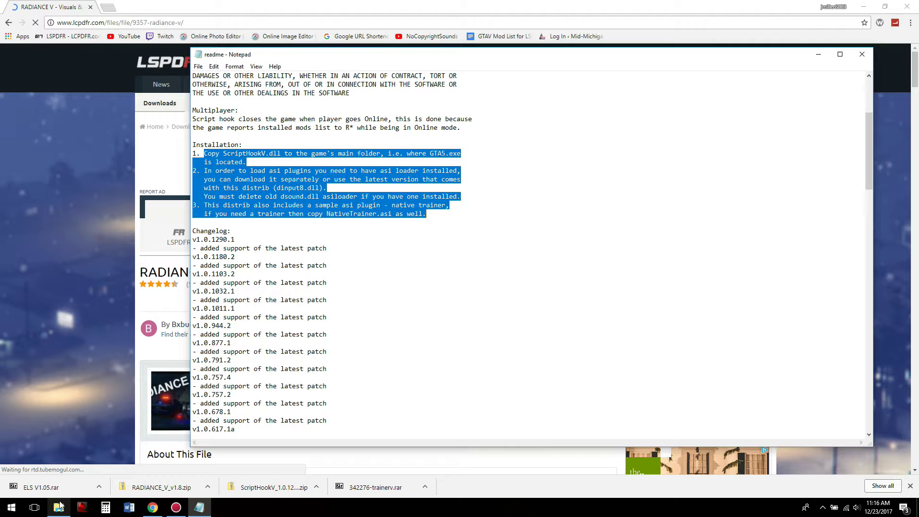
# - Open the Grand Theft Auto V folder from the desktop and the archive's bin folder
pyautogui.hotkey('alt', 'Tab')
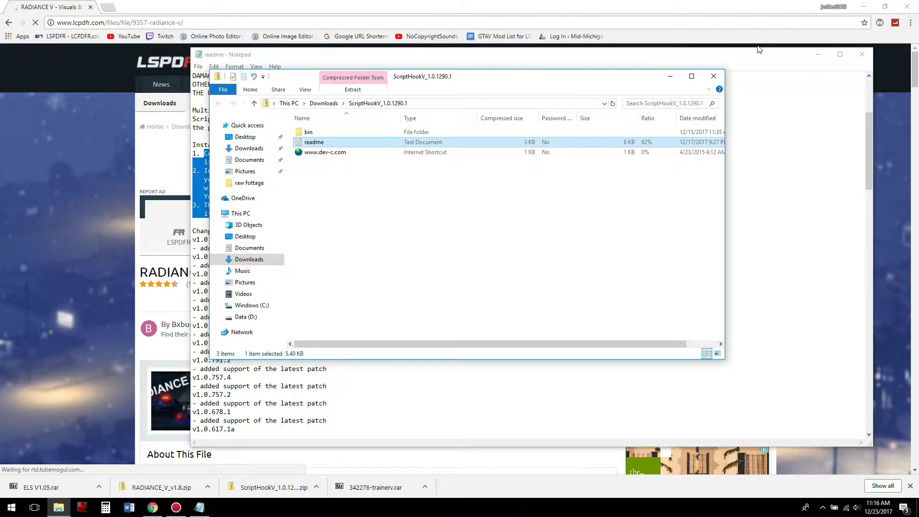
pyautogui.click(863, 7)
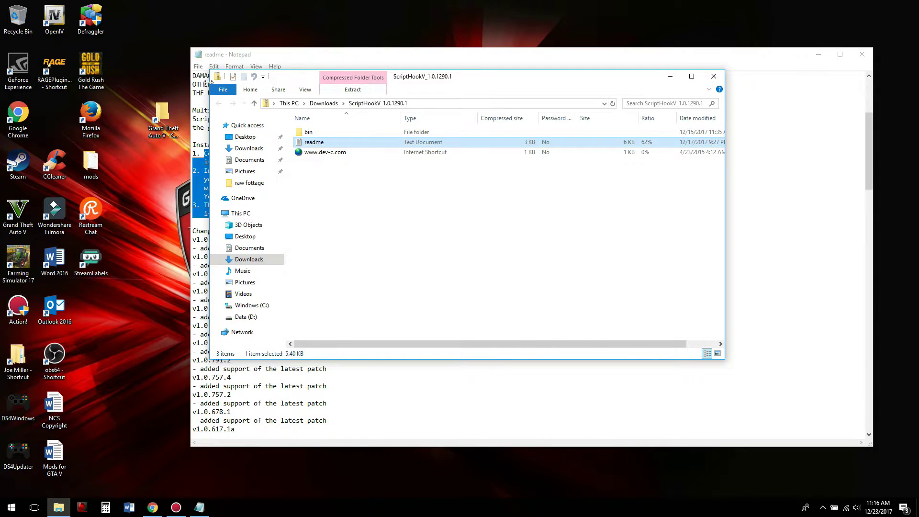
pyautogui.doubleClick(170, 110)
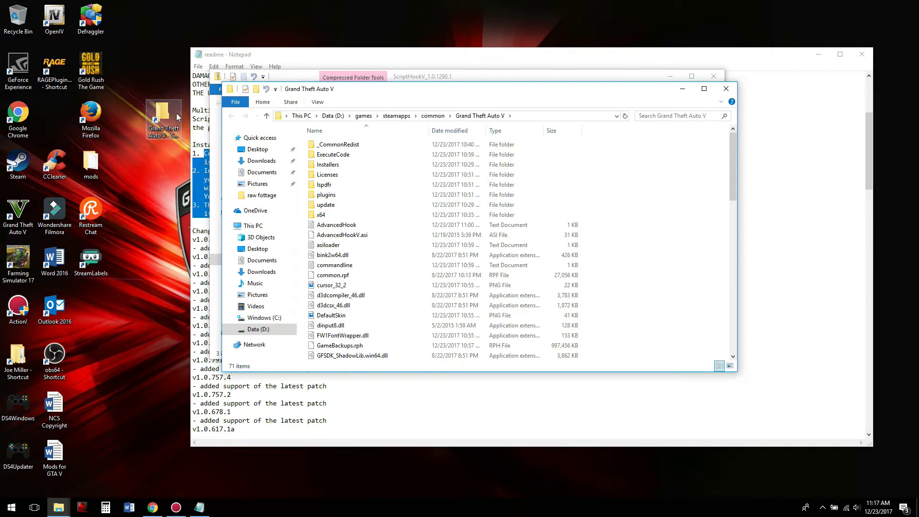
pyautogui.moveTo(361, 96); pyautogui.dragTo(461, 194)
pyautogui.doubleClick(309, 132)
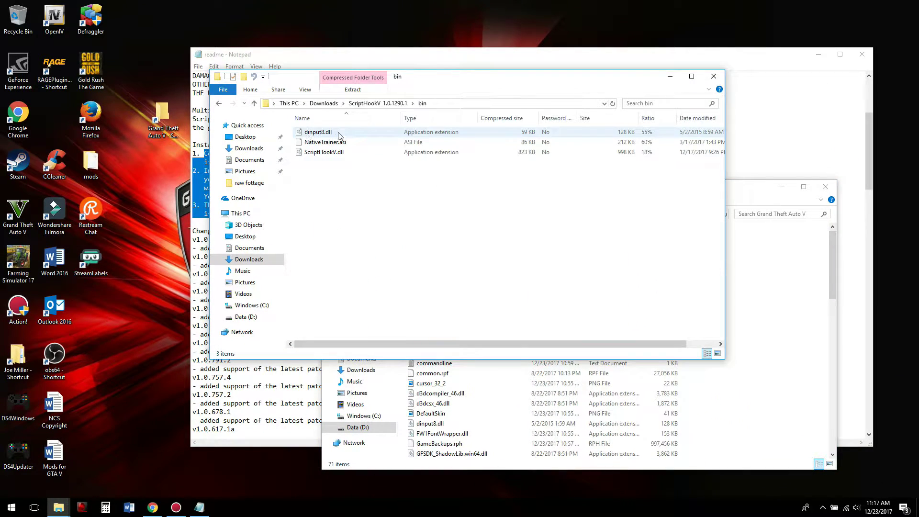
# - Copy ScriptHookV.dll and dinput8.dll into the Grand Theft Auto V folder, replacing dinput8.dll
pyautogui.click(320, 154)
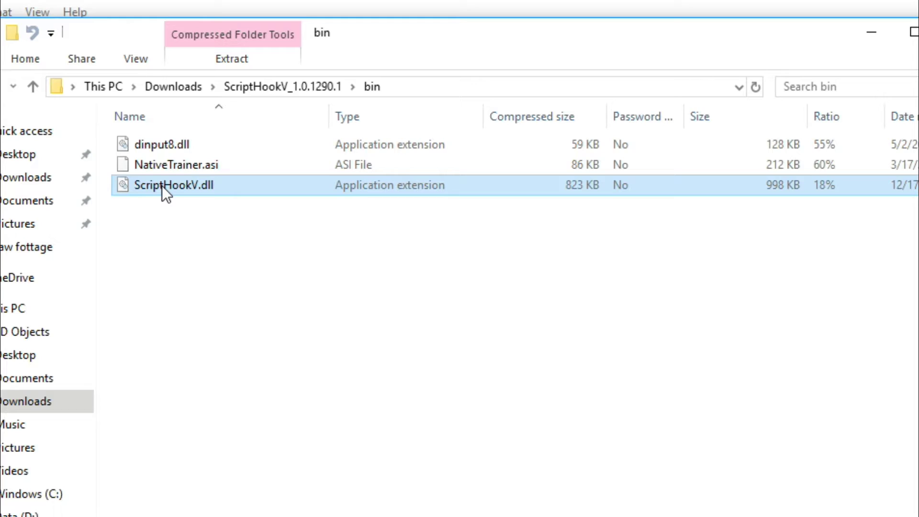
pyautogui.moveTo(319, 153)
pyautogui.mouseDown()
pyautogui.moveTo(315, 137)
pyautogui.moveTo(319, 150)
pyautogui.mouseUp()
pyautogui.moveTo(161, 182); pyautogui.dragTo(197, 224)
pyautogui.keyDown('ctrl'); pyautogui.click(158, 145); pyautogui.keyUp('ctrl')
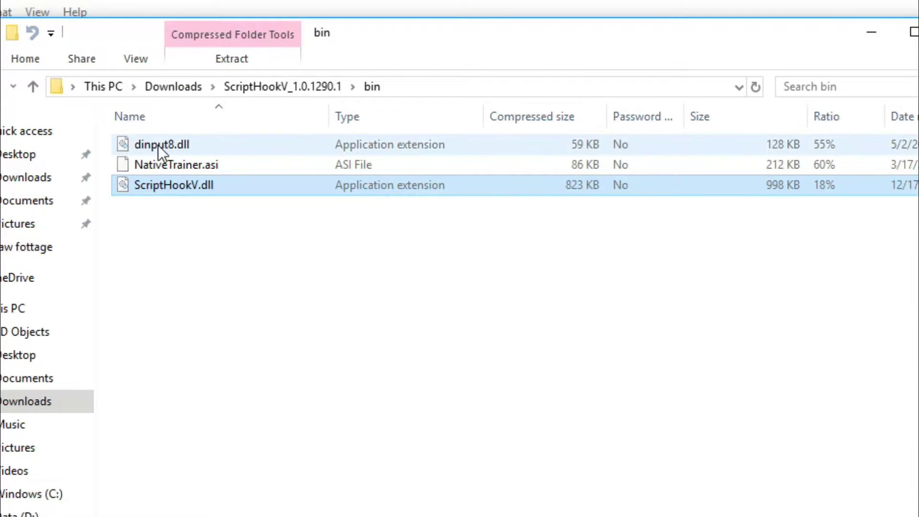
pyautogui.moveTo(164, 190); pyautogui.dragTo(767, 347)
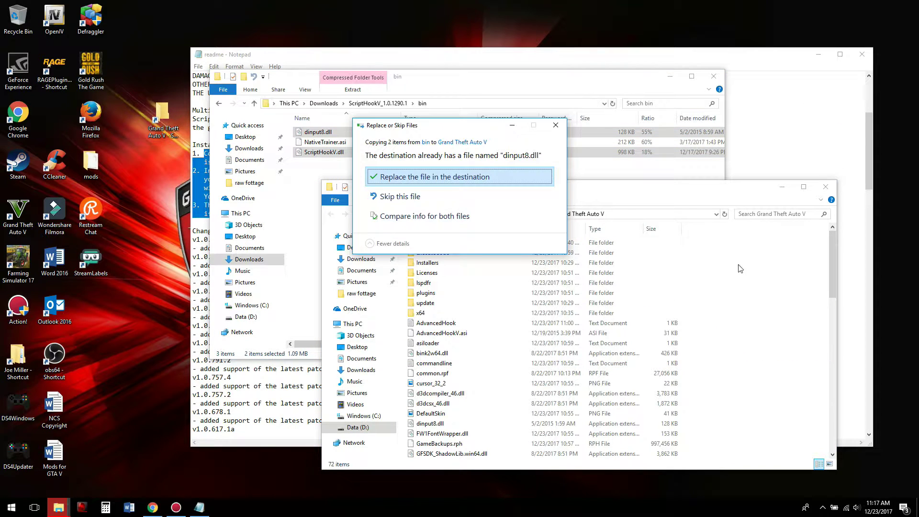
pyautogui.click(489, 177)
pyautogui.moveTo(661, 192); pyautogui.dragTo(525, 82)
pyautogui.moveTo(700, 213); pyautogui.dragTo(705, 278)
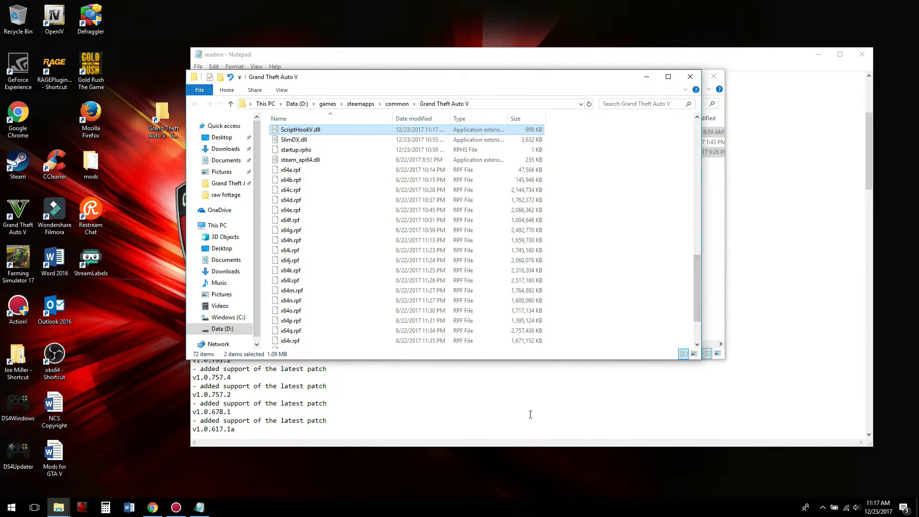
pyautogui.click(530, 415)
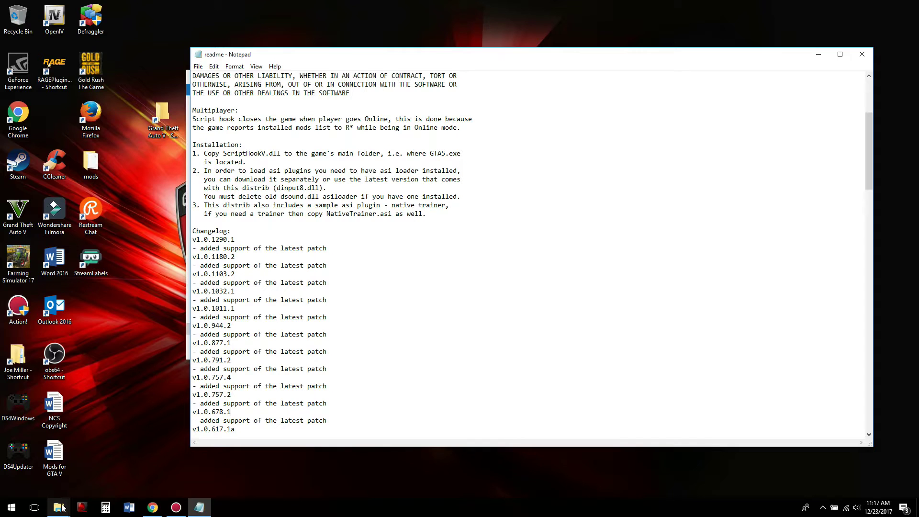
# - Check the copied DLLs in the Grand Theft Auto V folder, then bring back the readme
pyautogui.moveTo(58, 507)
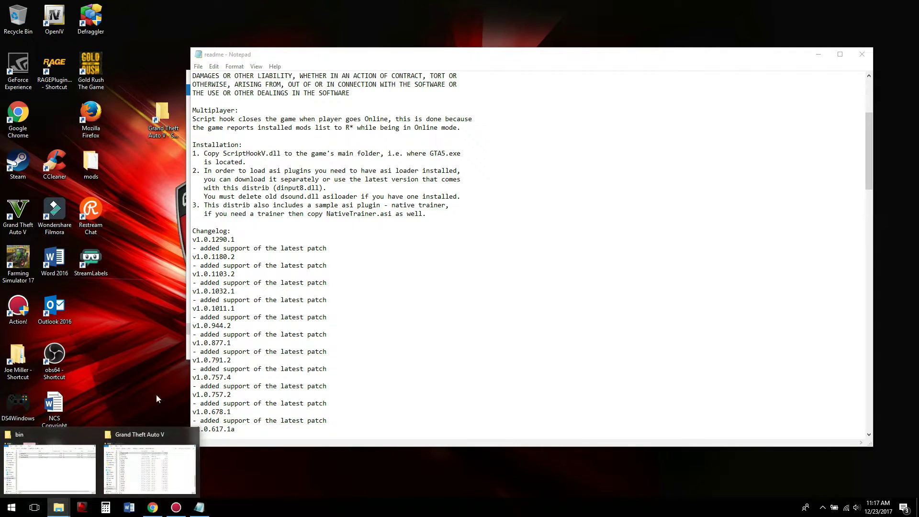
pyautogui.click(140, 442)
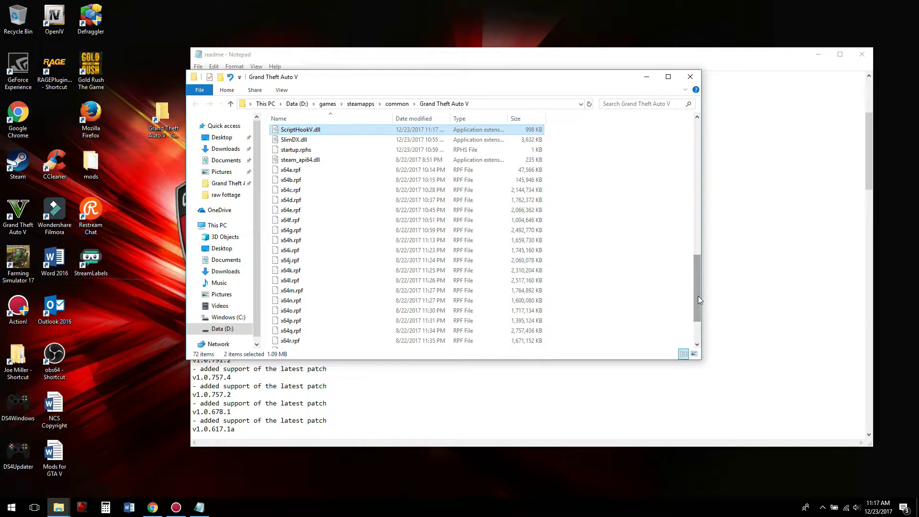
pyautogui.moveTo(611, 81); pyautogui.dragTo(675, 218)
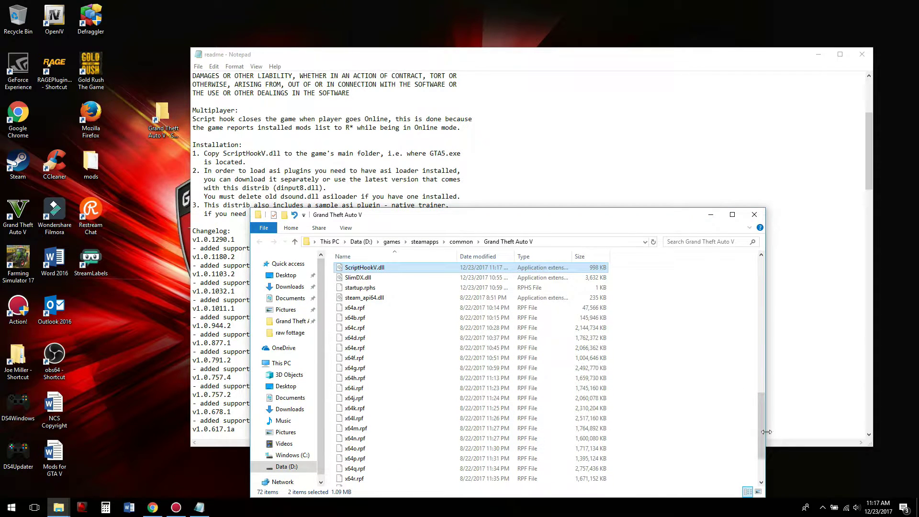
pyautogui.moveTo(761, 434); pyautogui.dragTo(776, 313)
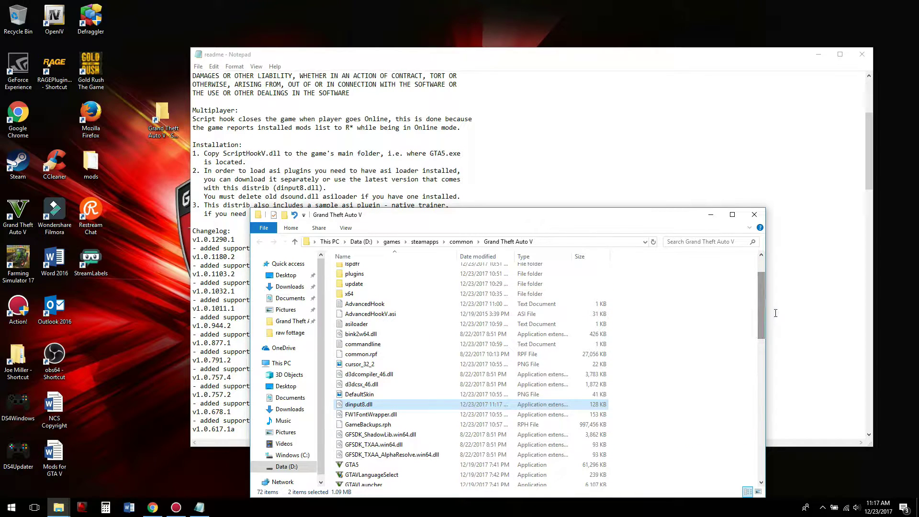
pyautogui.click(683, 144)
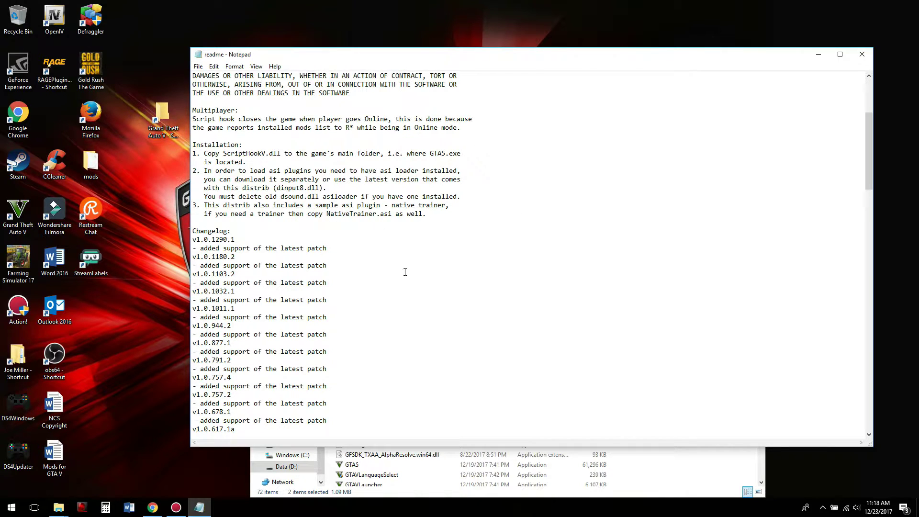
# - Close the ScriptHookV archive window and the readme, then return to the RADIANCE V page
pyautogui.click(58, 507)
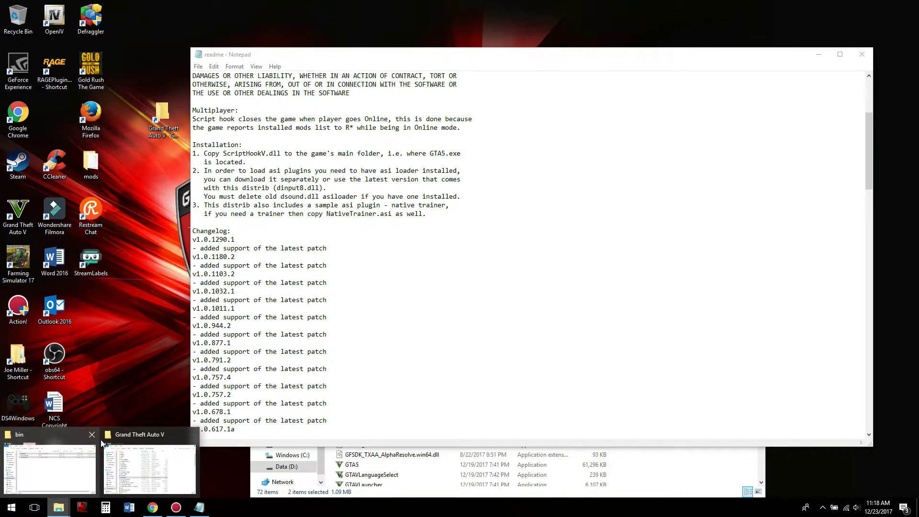
pyautogui.click(64, 441)
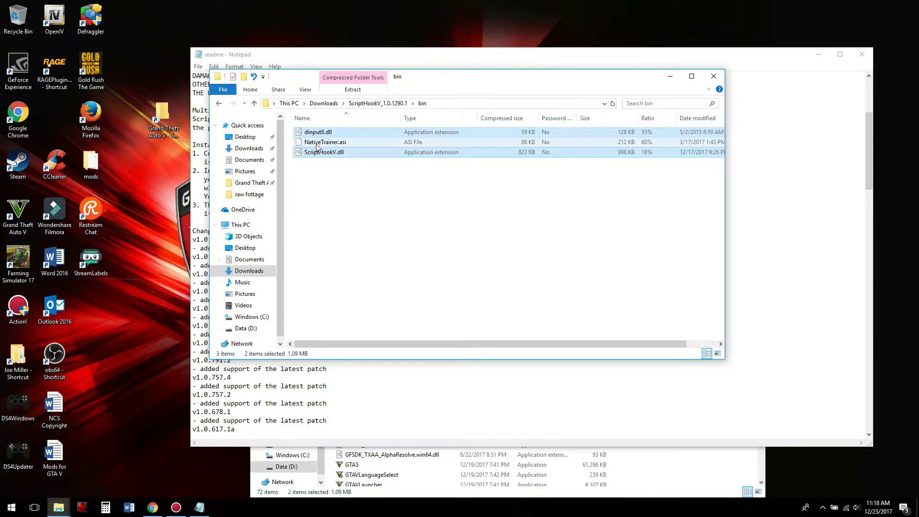
pyautogui.click(717, 79)
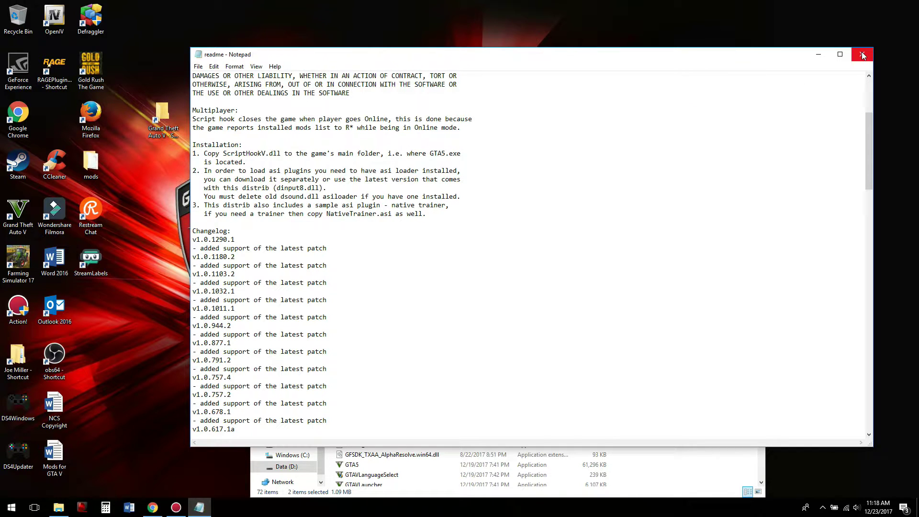
pyautogui.click(863, 56)
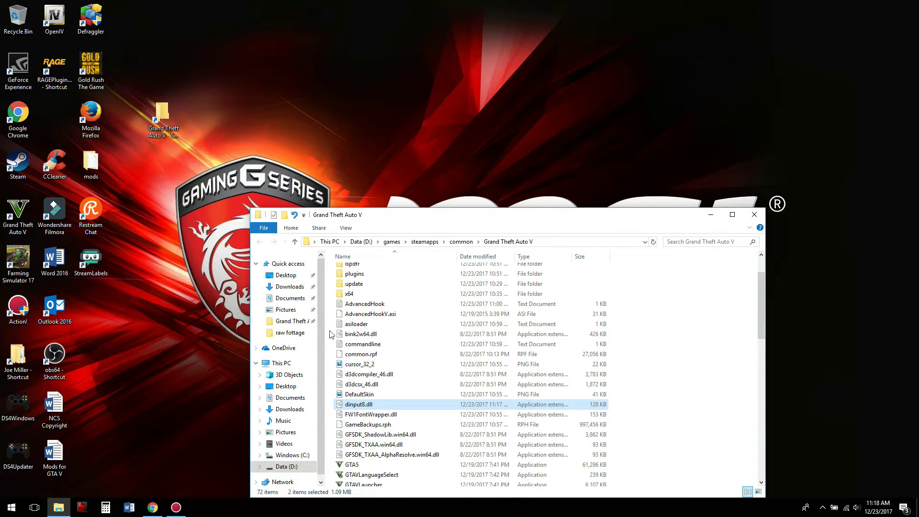
pyautogui.moveTo(442, 220); pyautogui.dragTo(453, 154)
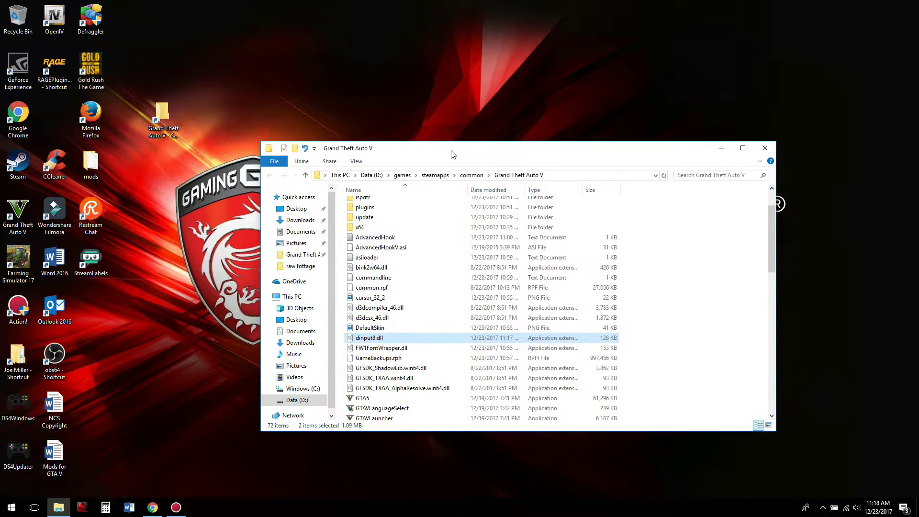
pyautogui.click(153, 505)
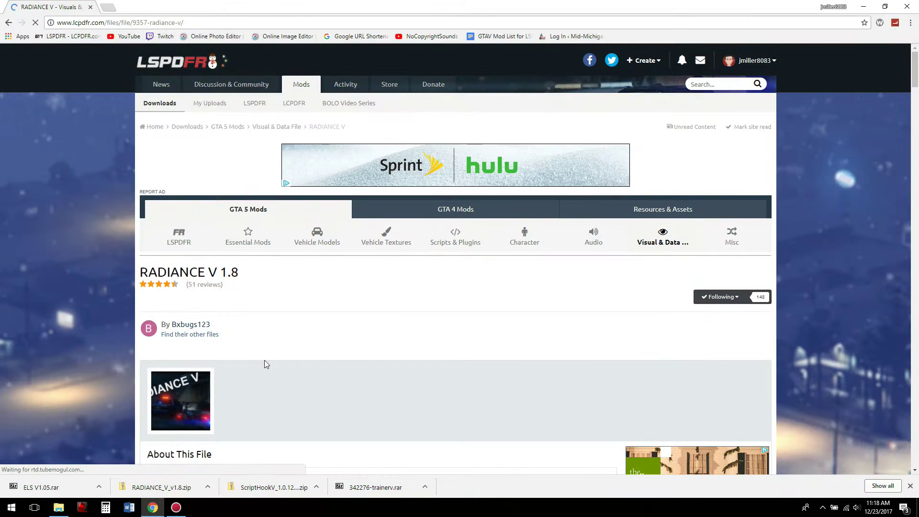